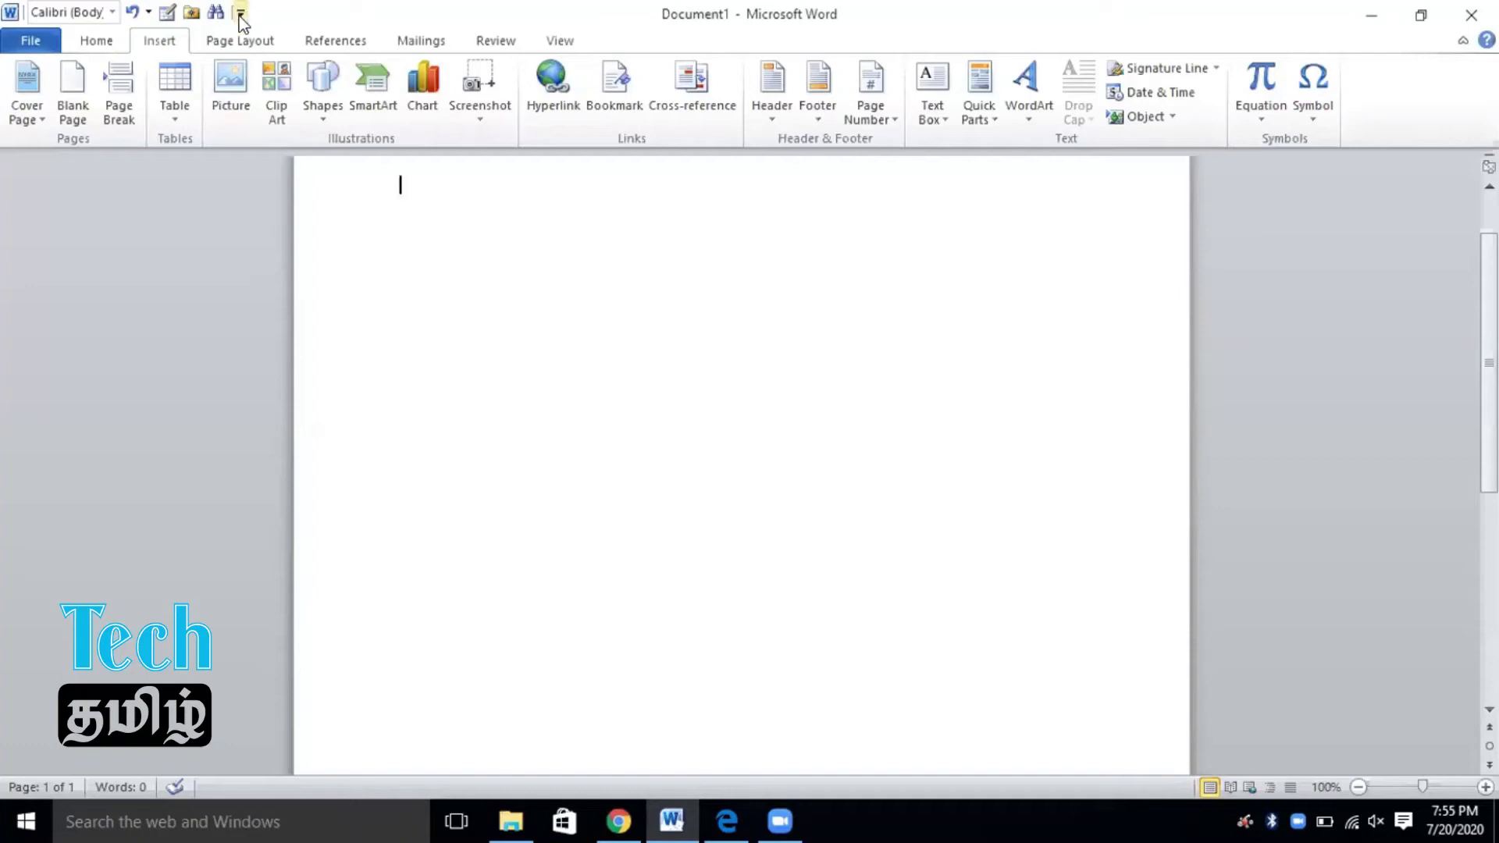
# Add the Redo command to the Quick Access Toolbar beside Undo
pyautogui.click(316, 256)
pyautogui.click(265, 13)
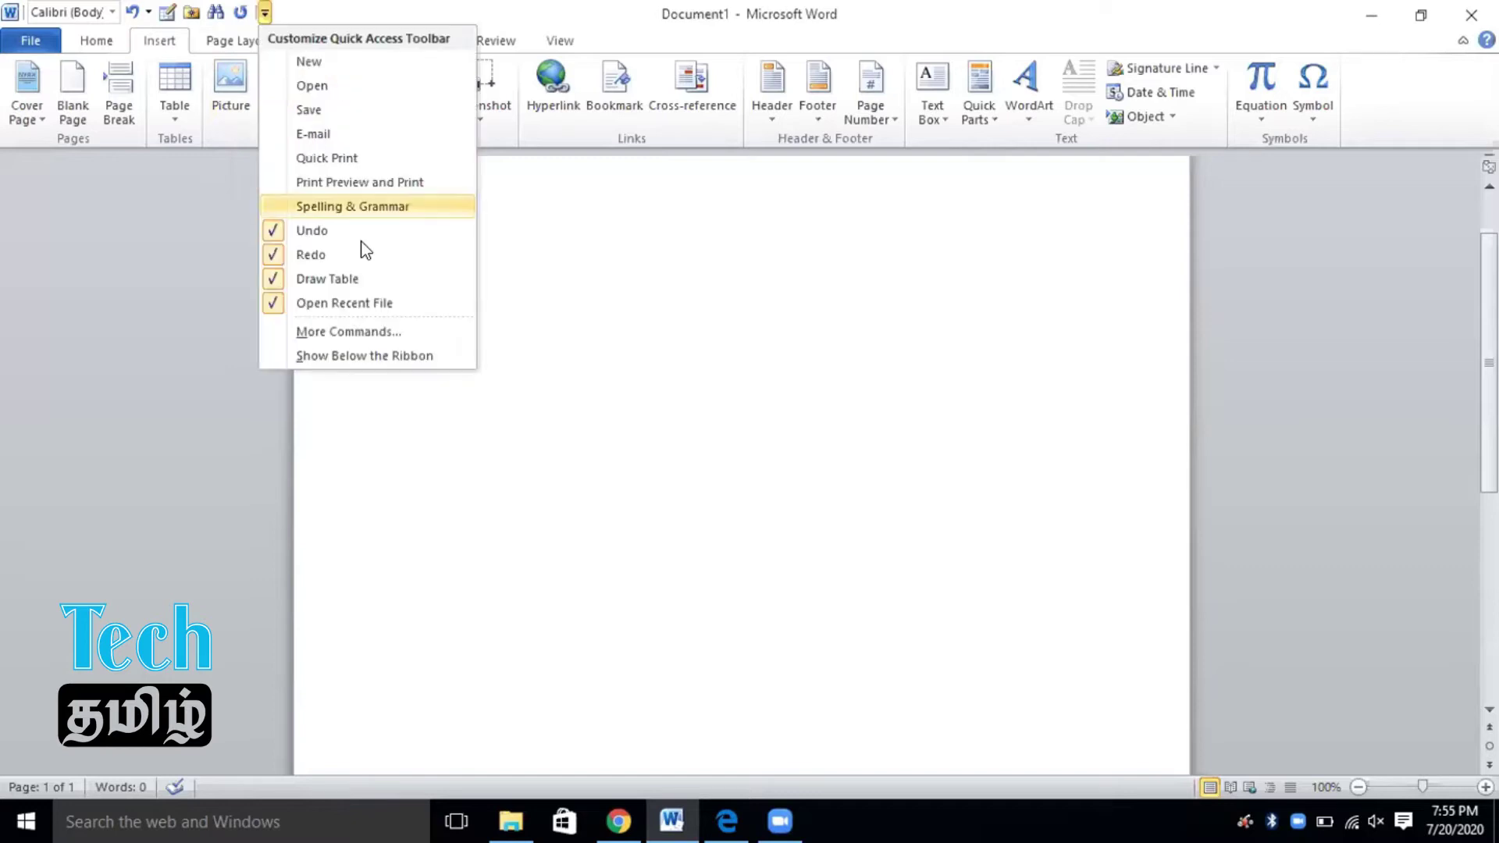
pyautogui.click(729, 311)
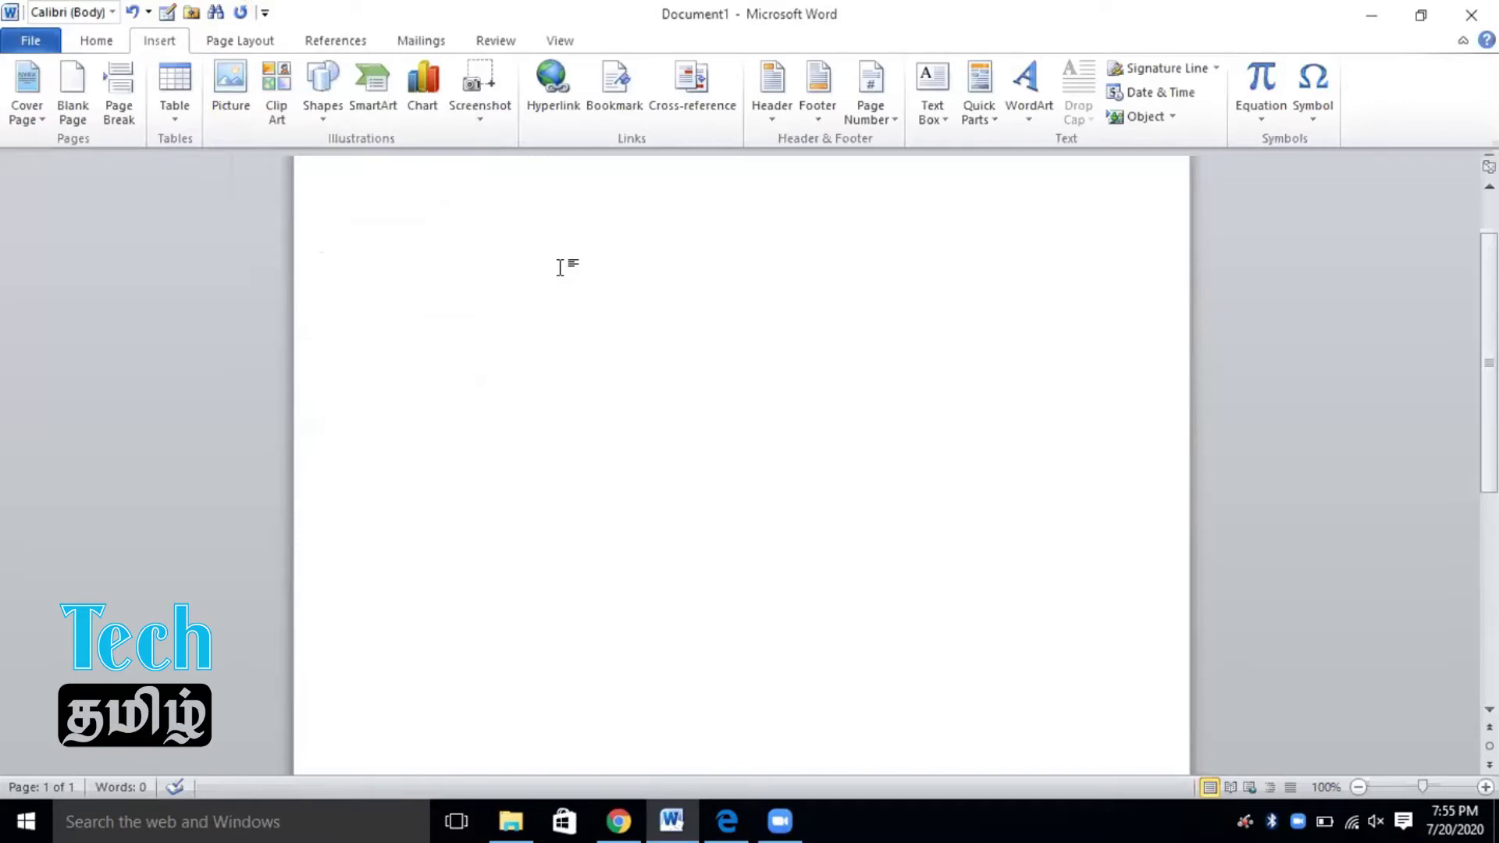
# Generate three sample paragraphs with =rand(), then return the cursor to the document start
pyautogui.write('=rand')
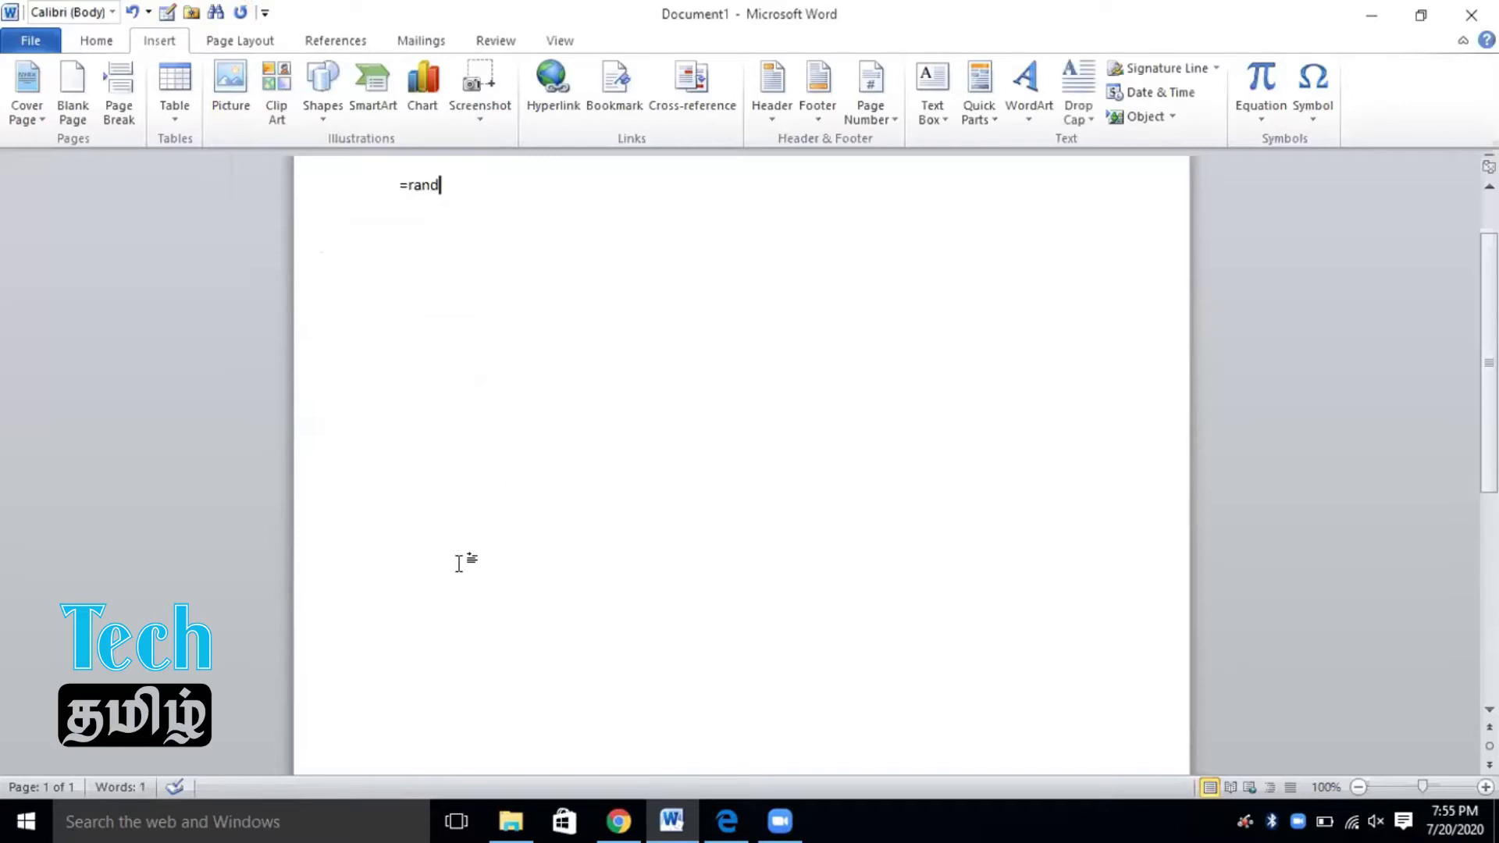
pyautogui.write('()')
pyautogui.press('Return')
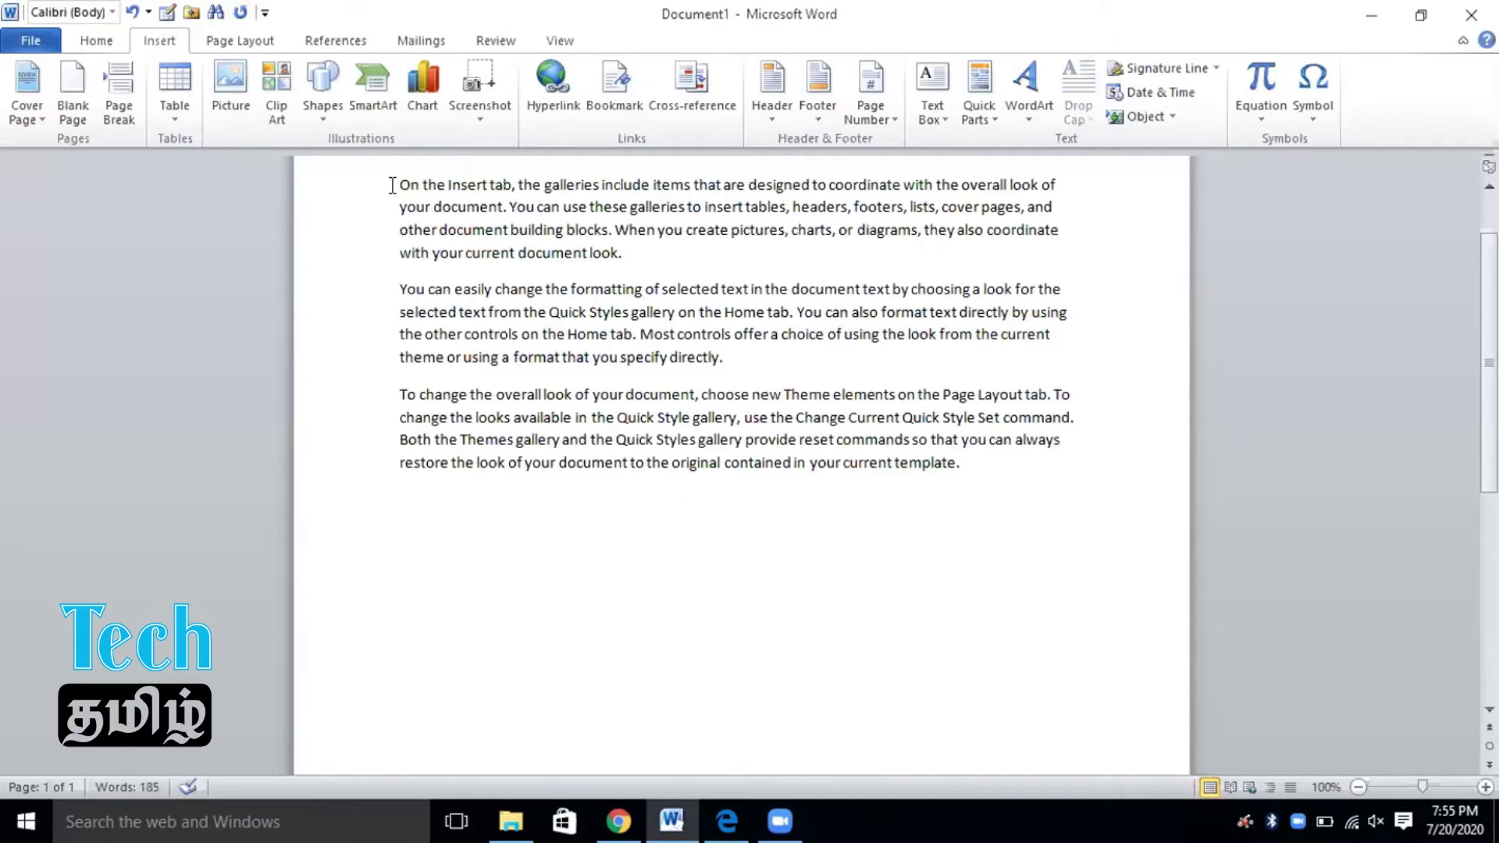
pyautogui.moveTo(392, 185); pyautogui.dragTo(1115, 492)
pyautogui.click(940, 564)
pyautogui.hotkey('ctrl', 'Home')
pyautogui.press('Right')
pyautogui.press('Right')
# Delete 'look.' from the end of the first paragraph, then Undo to restore it
pyautogui.click(624, 252)
pyautogui.doubleClick(613, 252)
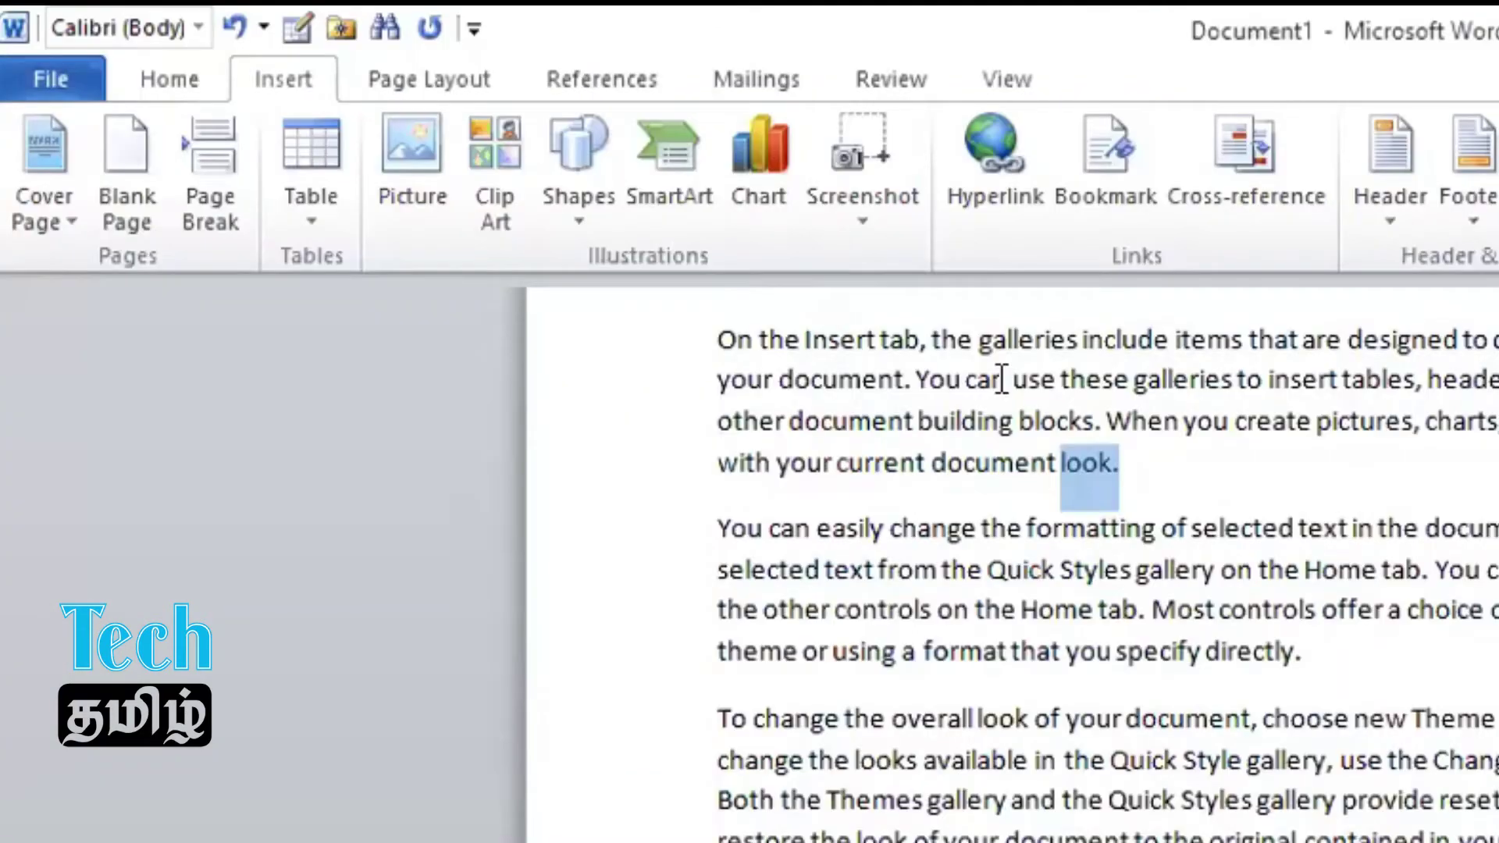
pyautogui.press('Delete')
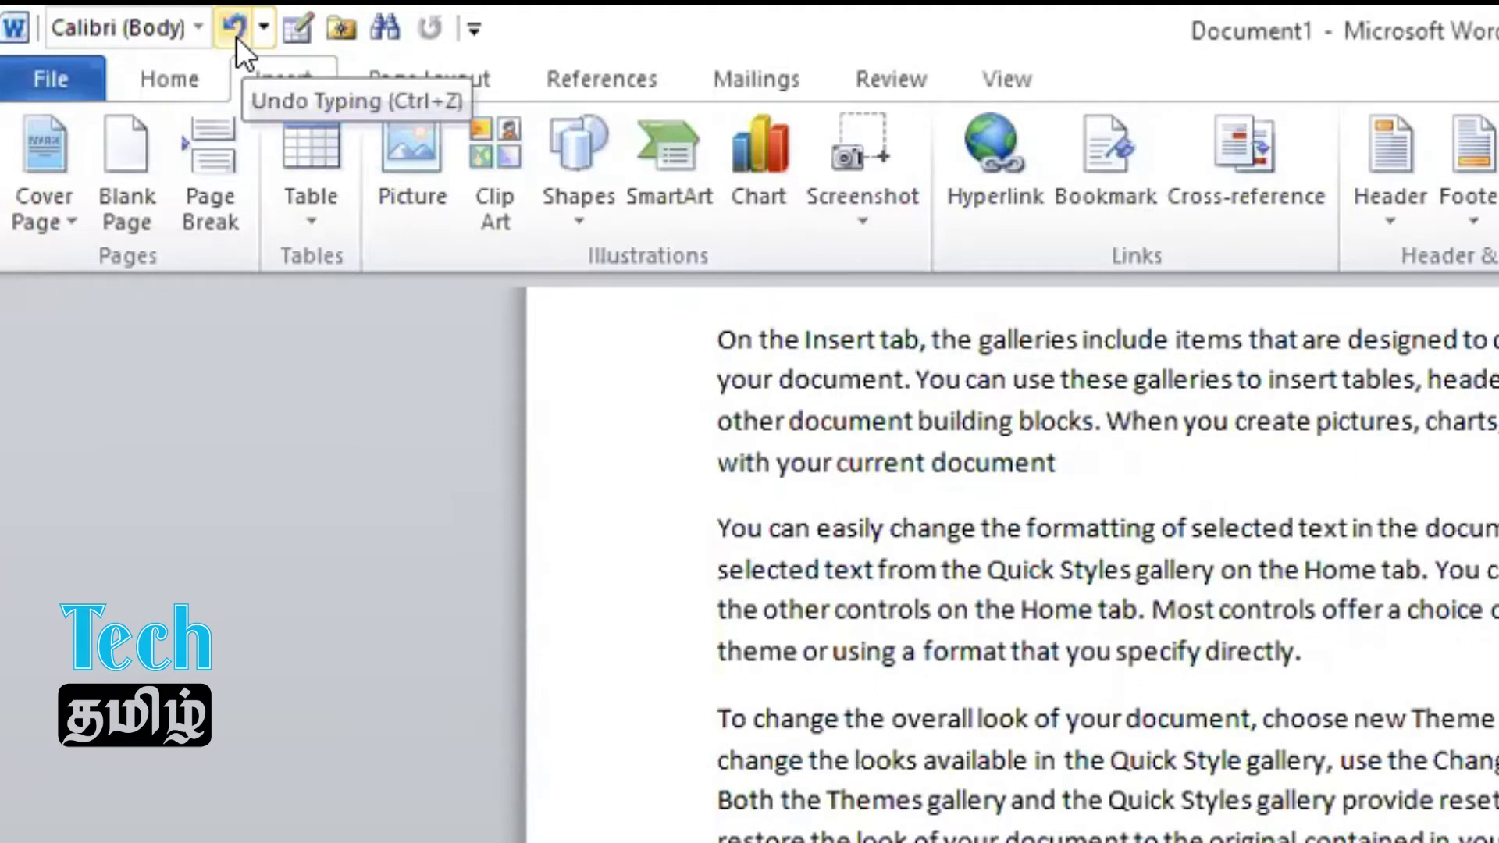
pyautogui.click(235, 28)
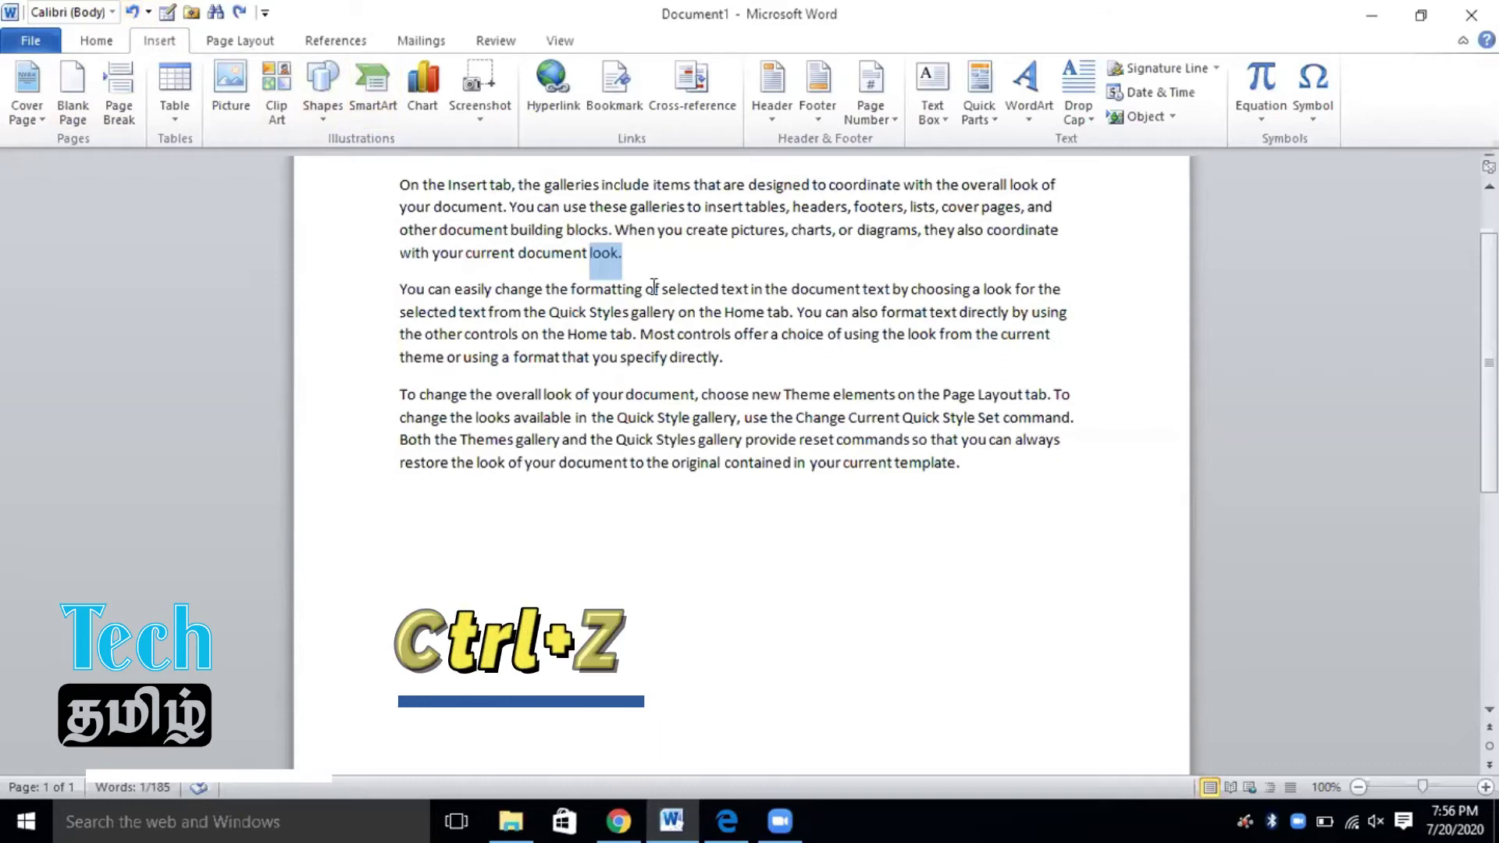
# Toggle the sample text and the erasure of 'look.' with Ctrl+Z and Ctrl+Y
pyautogui.hotkey('ctrl', 'z')
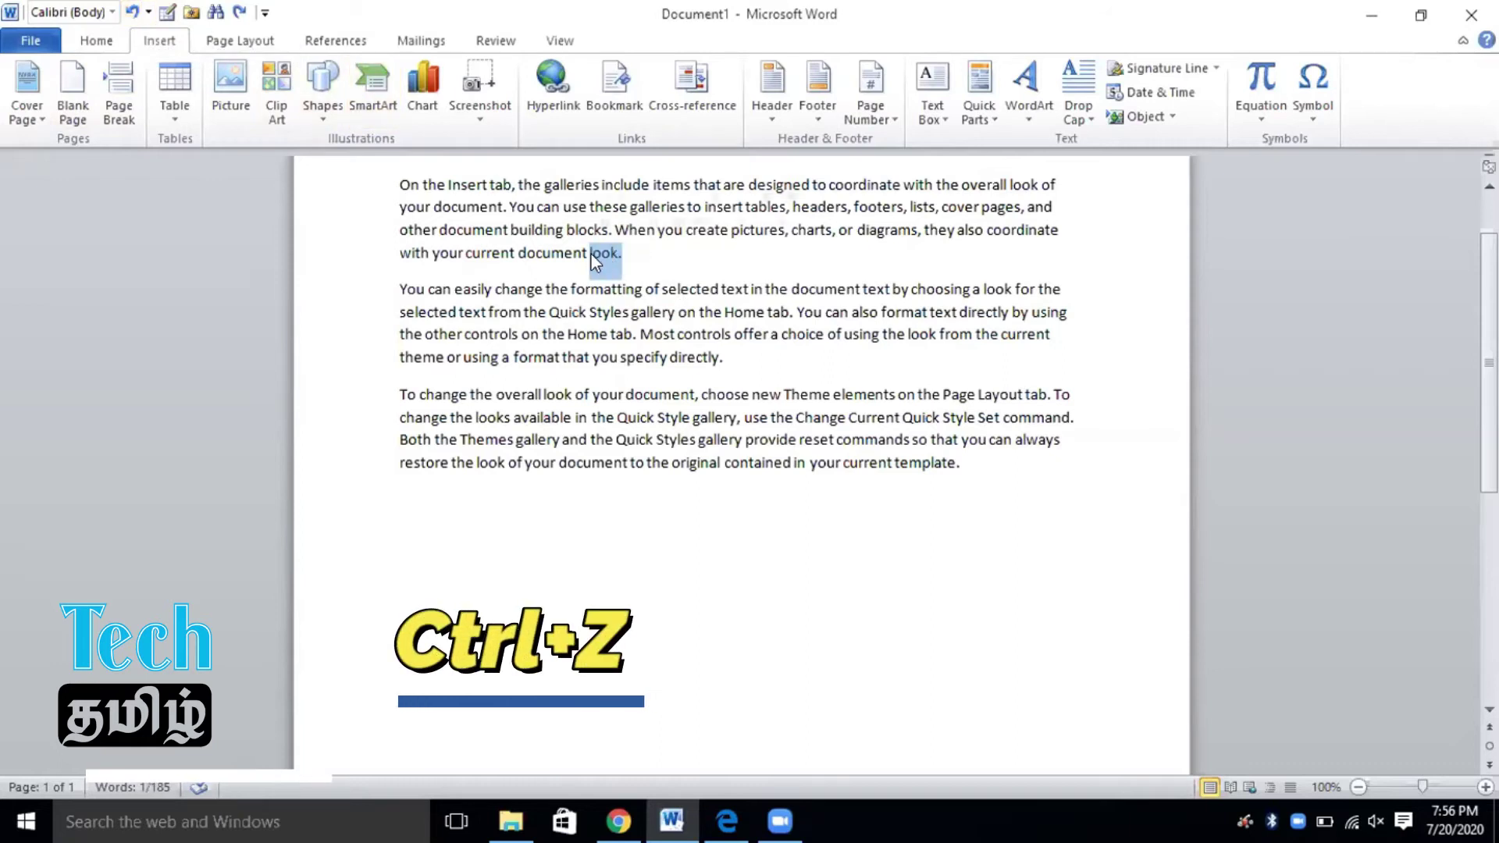
pyautogui.hotkey('ctrl', 'z')
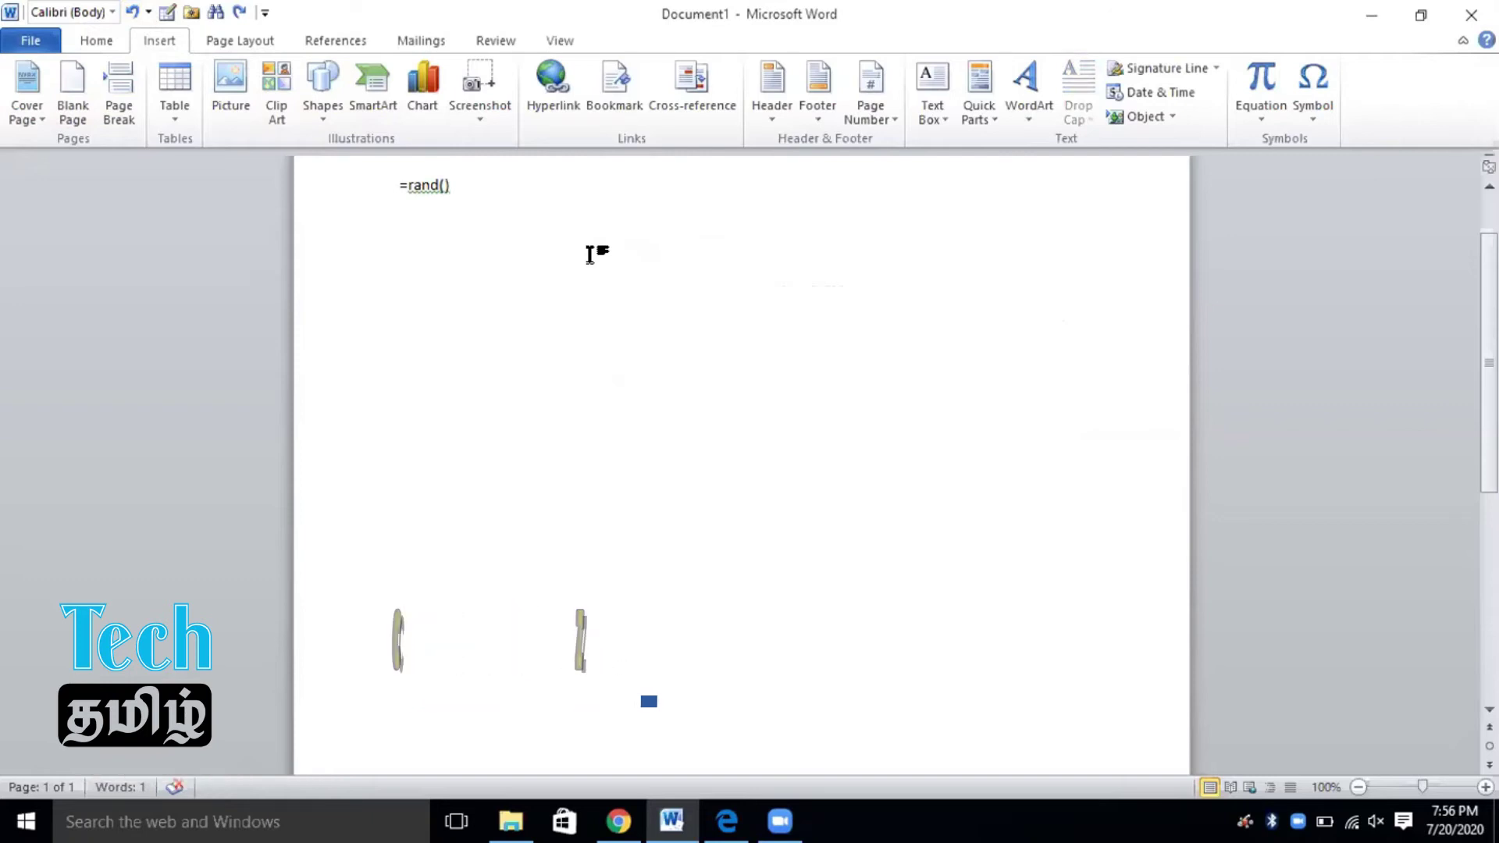
pyautogui.hotkey('ctrl', 'y')
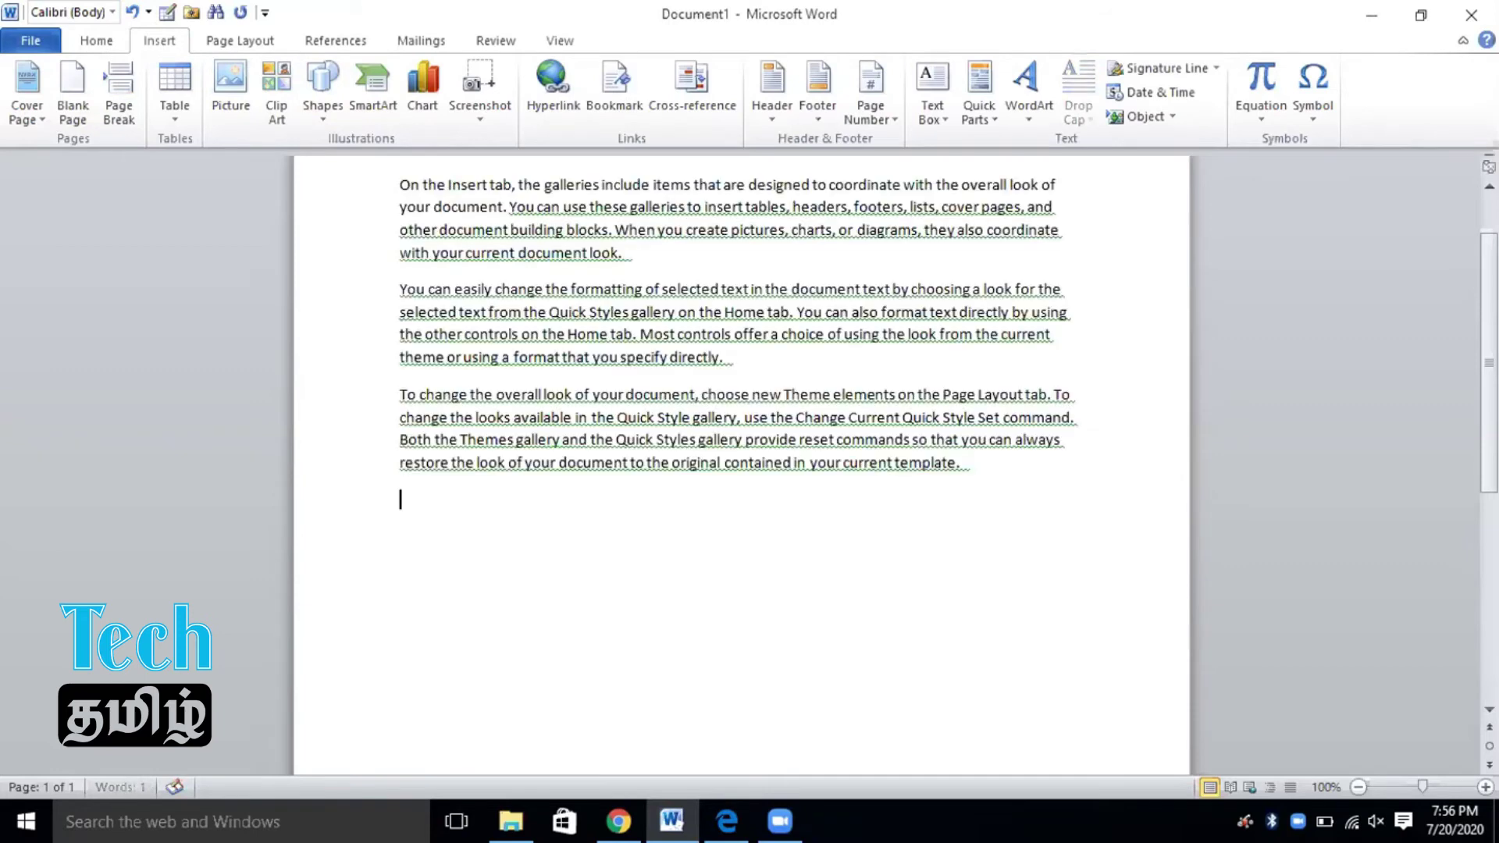
pyautogui.press('BackSpace')
pyautogui.press('BackSpace')
pyautogui.press('BackSpace')
pyautogui.press('BackSpace')
pyautogui.press('BackSpace')
pyautogui.press('BackSpace')
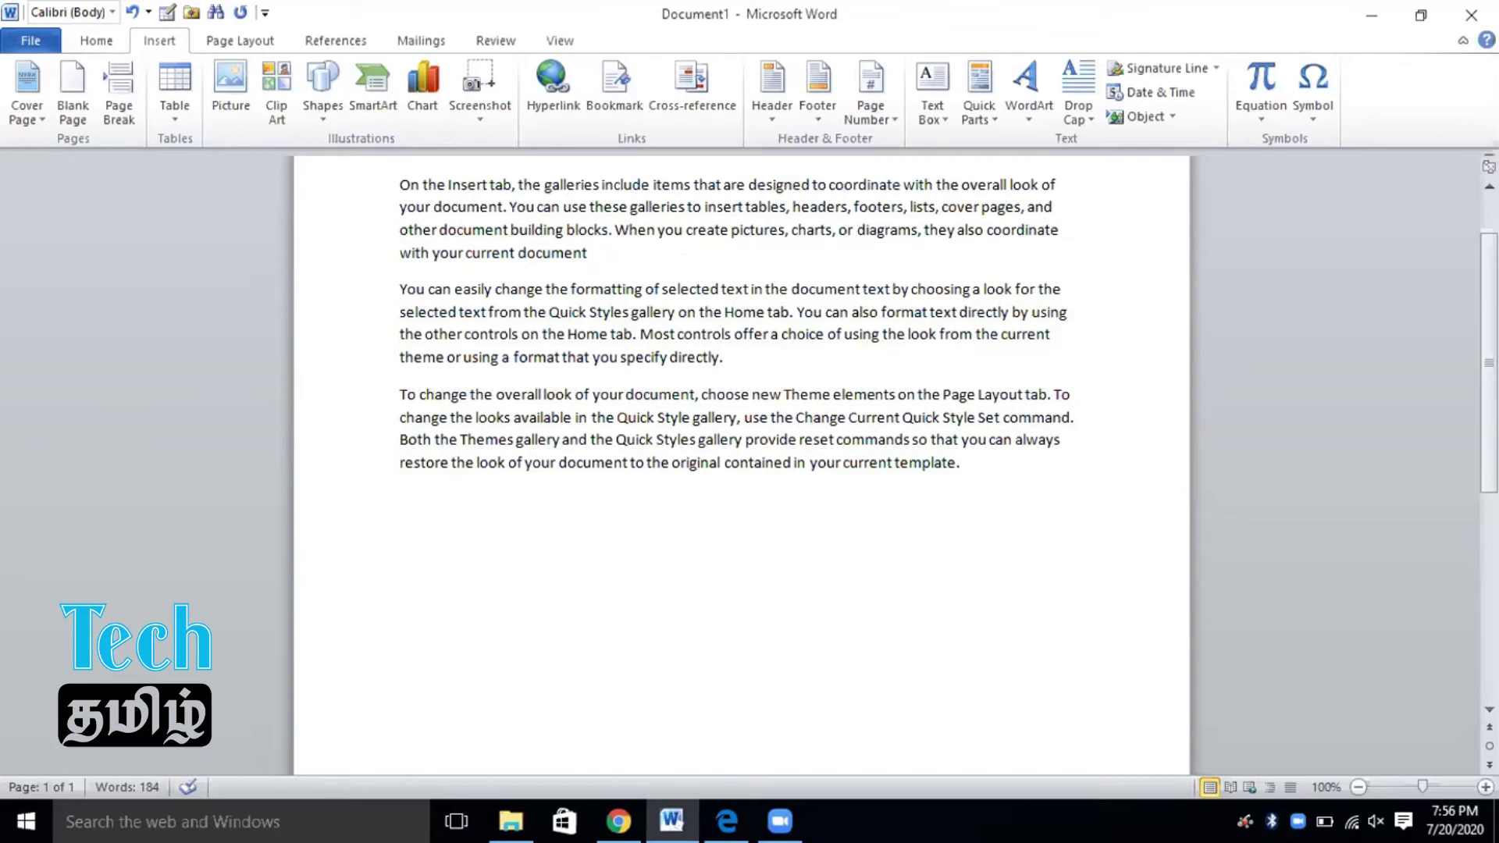
pyautogui.hotkey('ctrl', 'z')
# Delete 'look.' again, undo it, then Redo so the first paragraph ends at 'document'
pyautogui.hotkey('ctrl', 'Home')
pyautogui.doubleClick(595, 252)
pyautogui.press('Delete')
pyautogui.click(132, 12)
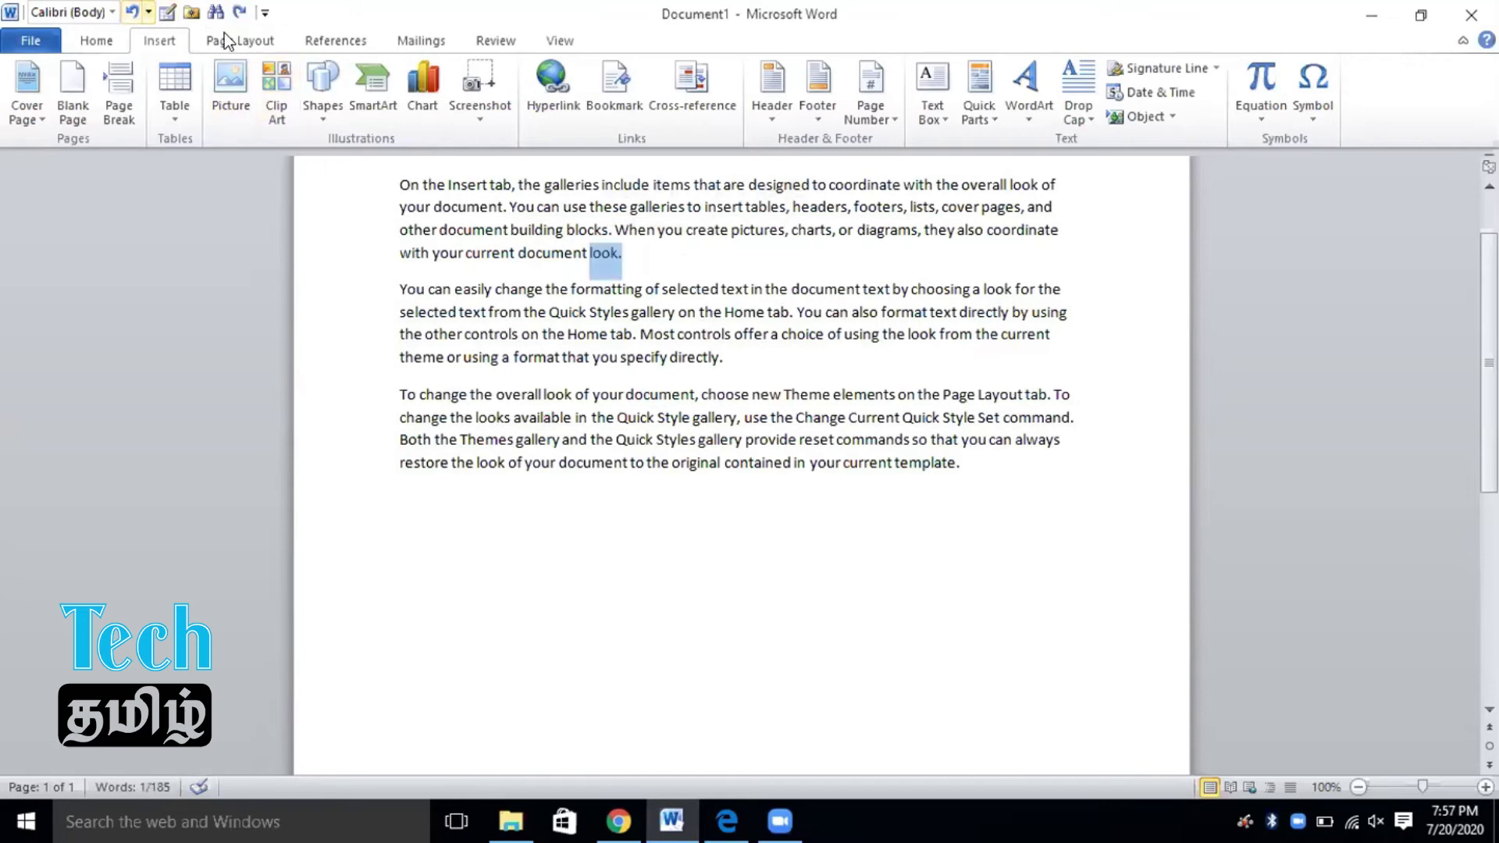
pyautogui.click(241, 13)
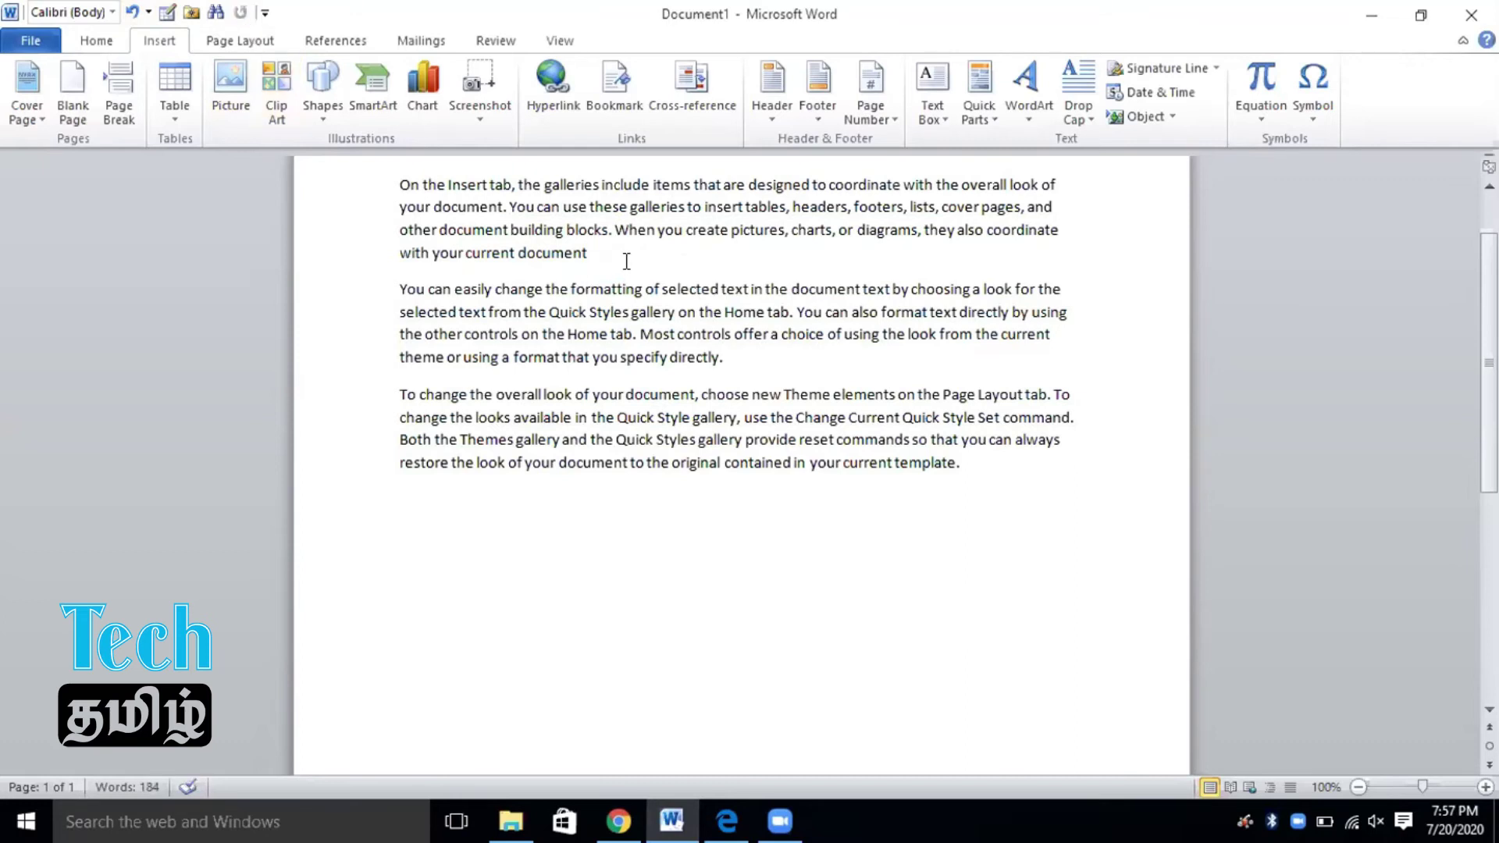
pyautogui.moveTo(591, 252); pyautogui.dragTo(522, 244)
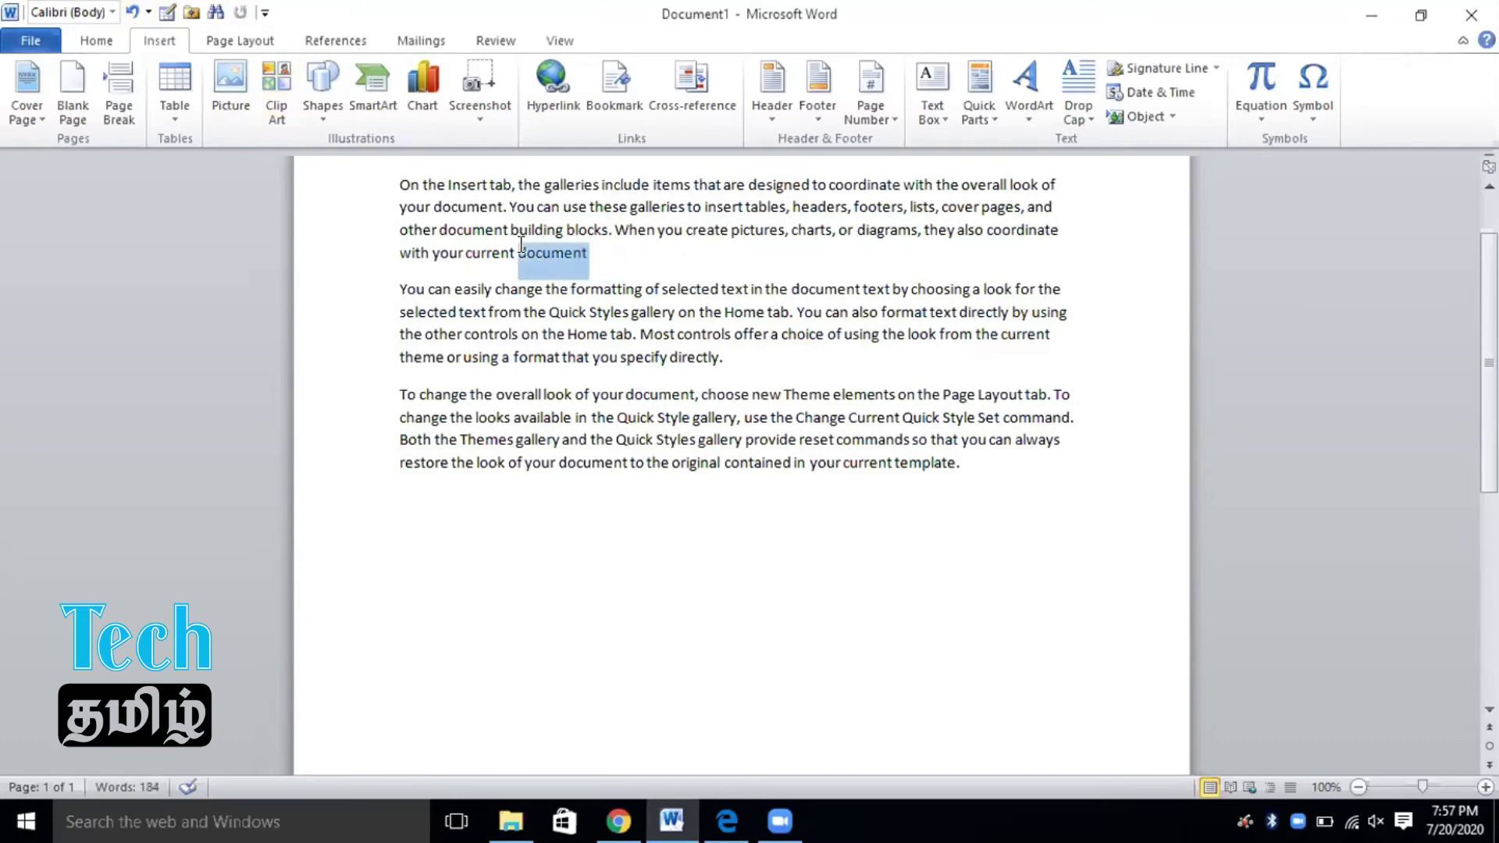
pyautogui.click(265, 13)
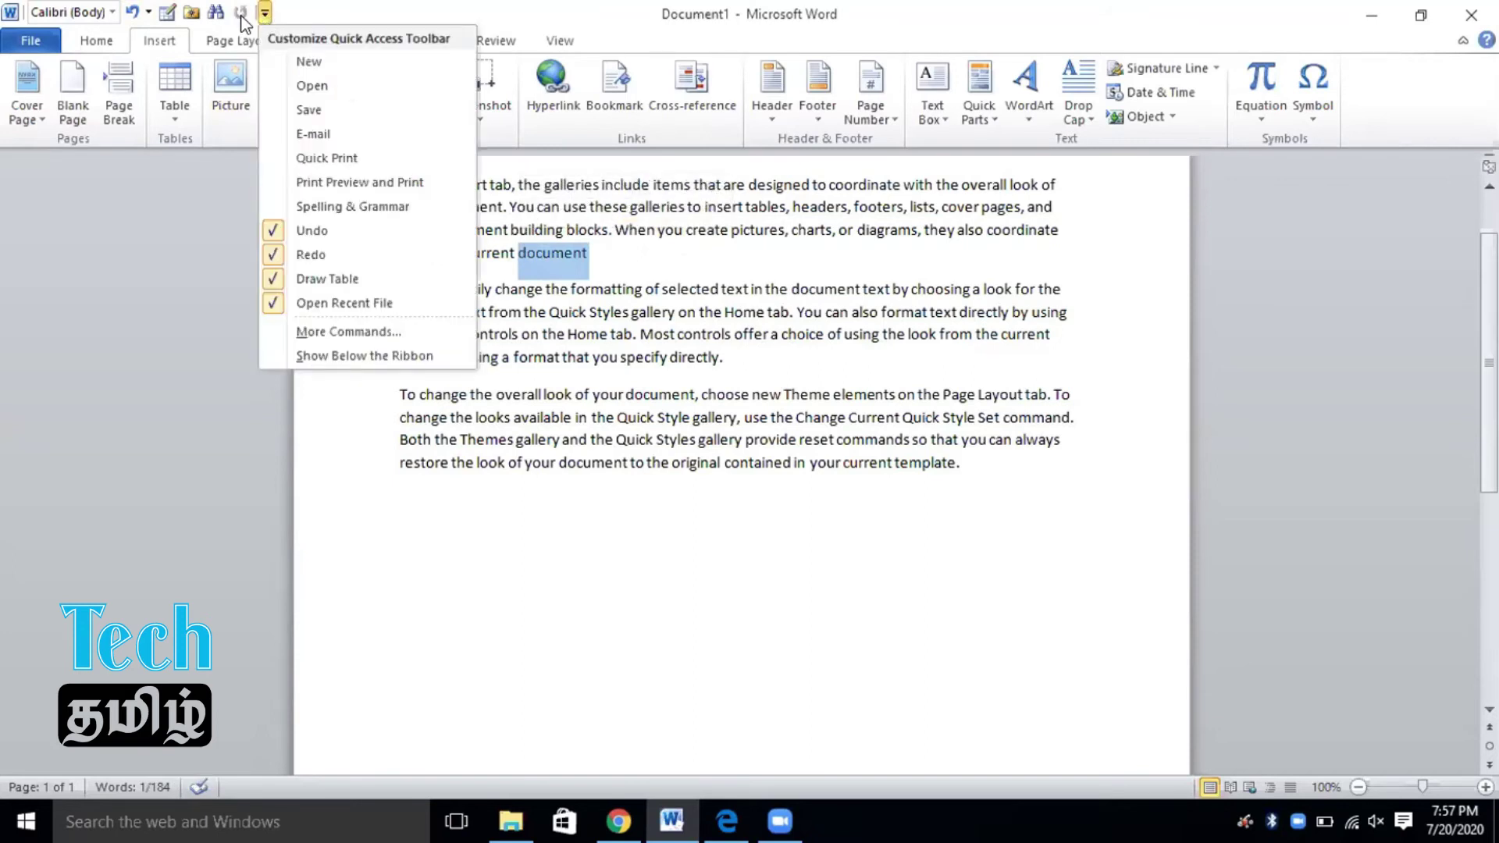
pyautogui.click(131, 12)
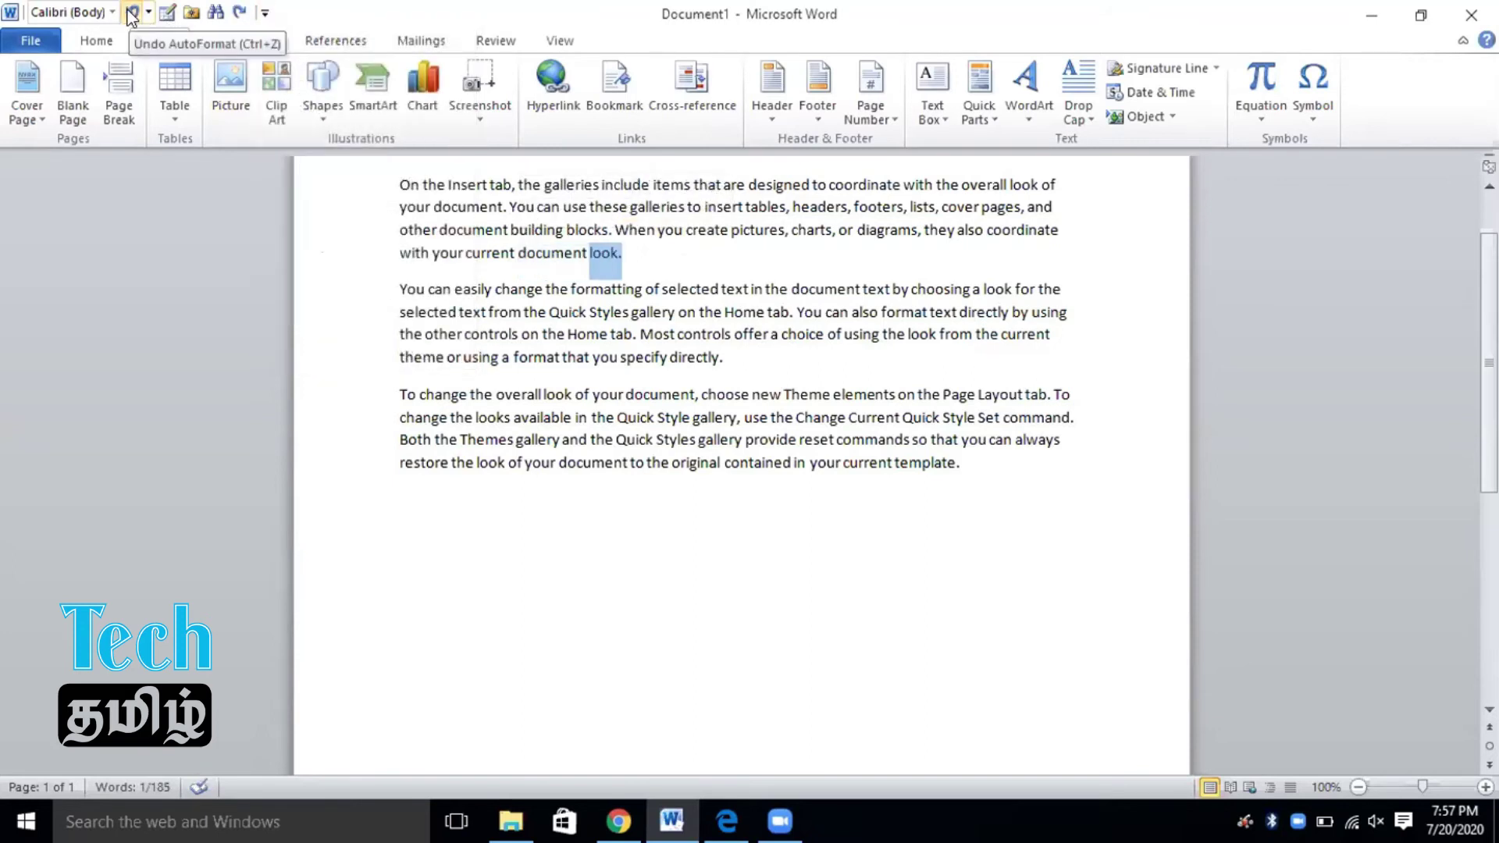
pyautogui.click(131, 13)
pyautogui.click(131, 12)
pyautogui.click(237, 17)
pyautogui.click(236, 17)
pyautogui.click(237, 17)
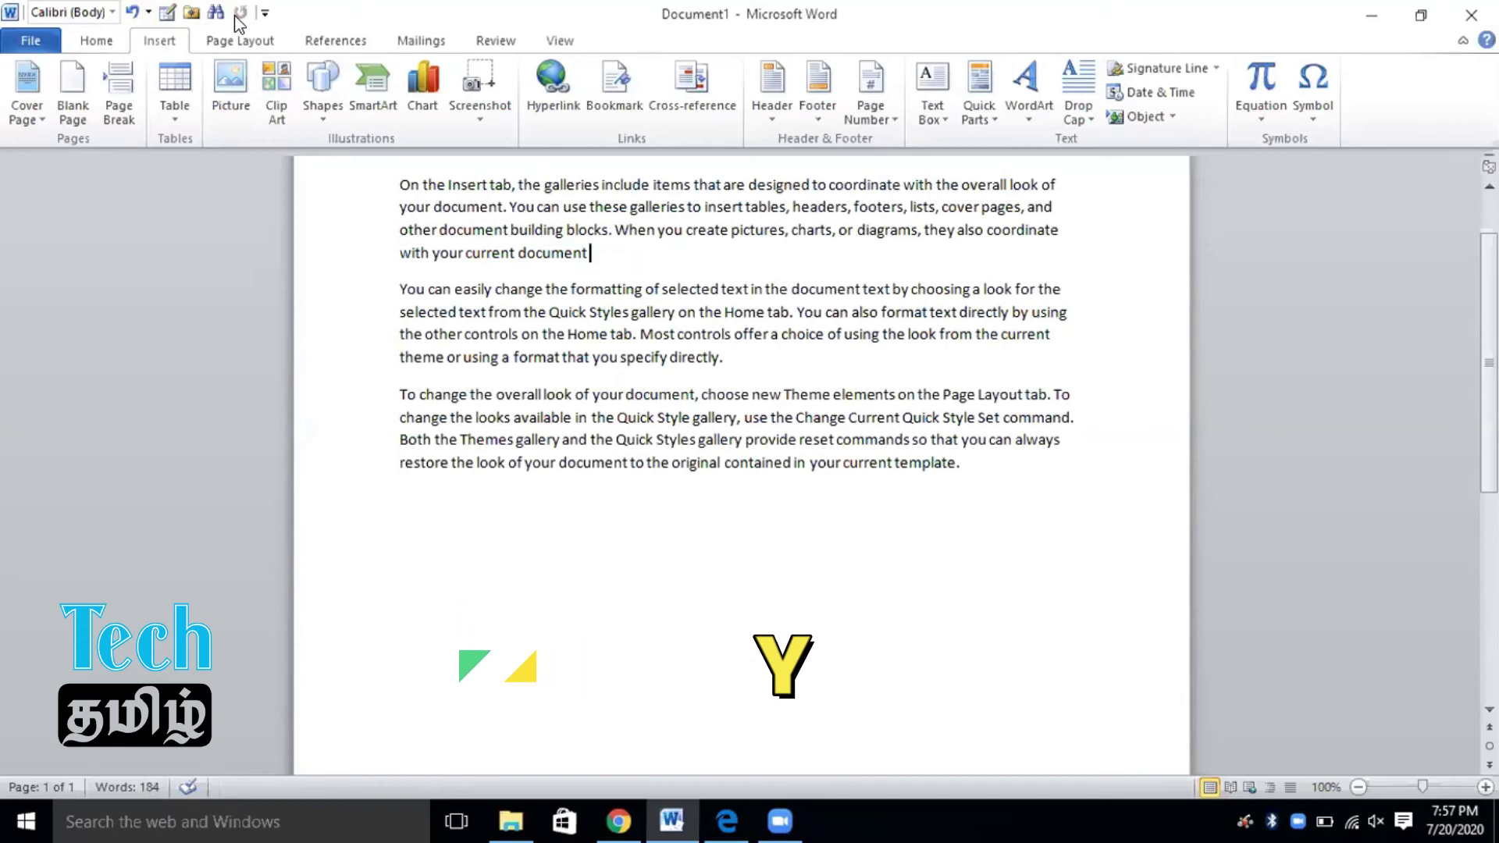
pyautogui.write('look.')
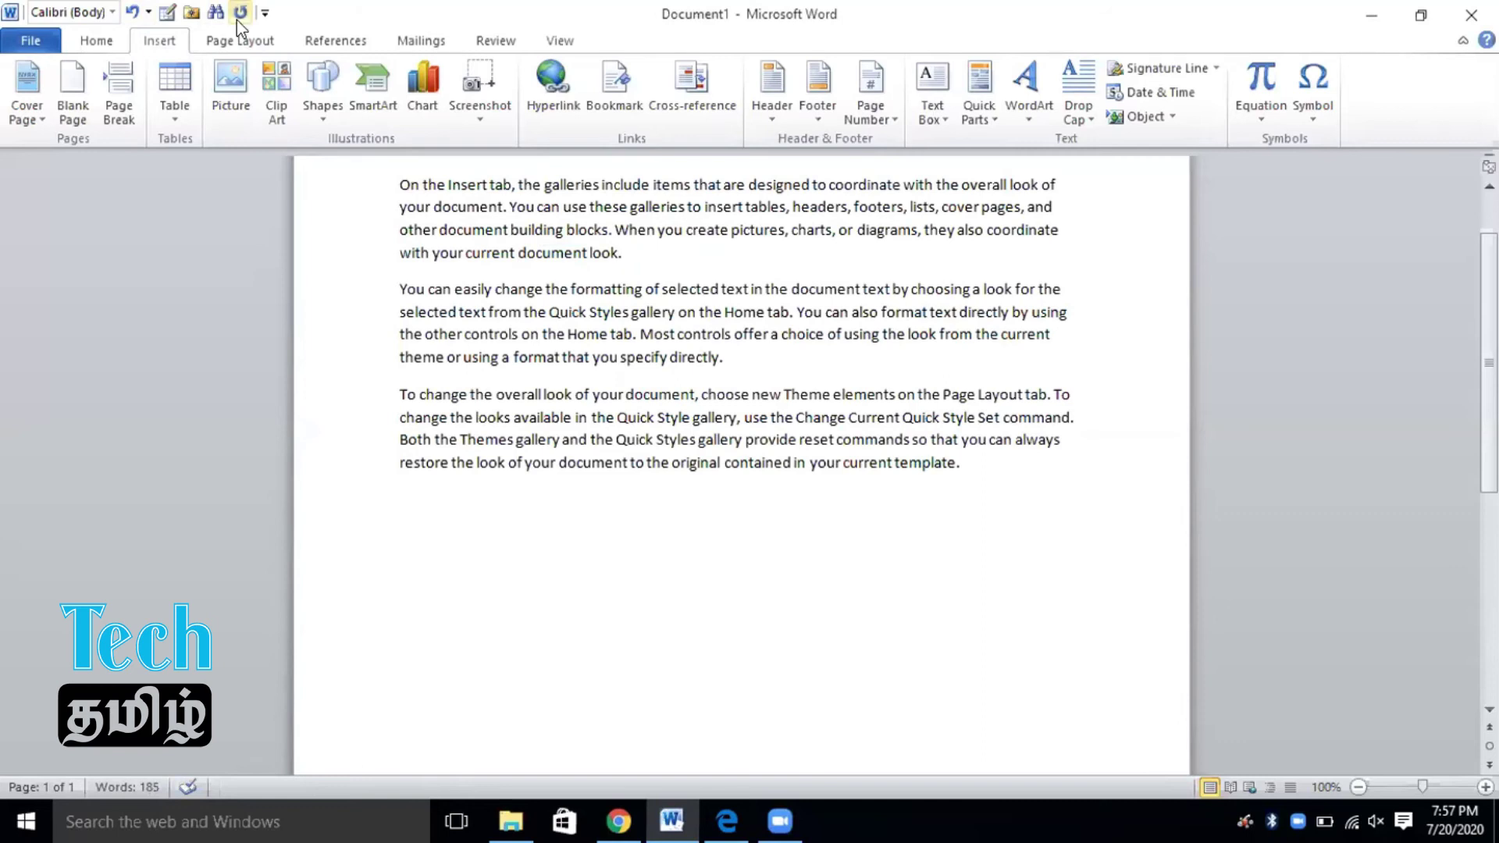
pyautogui.moveTo(623, 253); pyautogui.dragTo(593, 253)
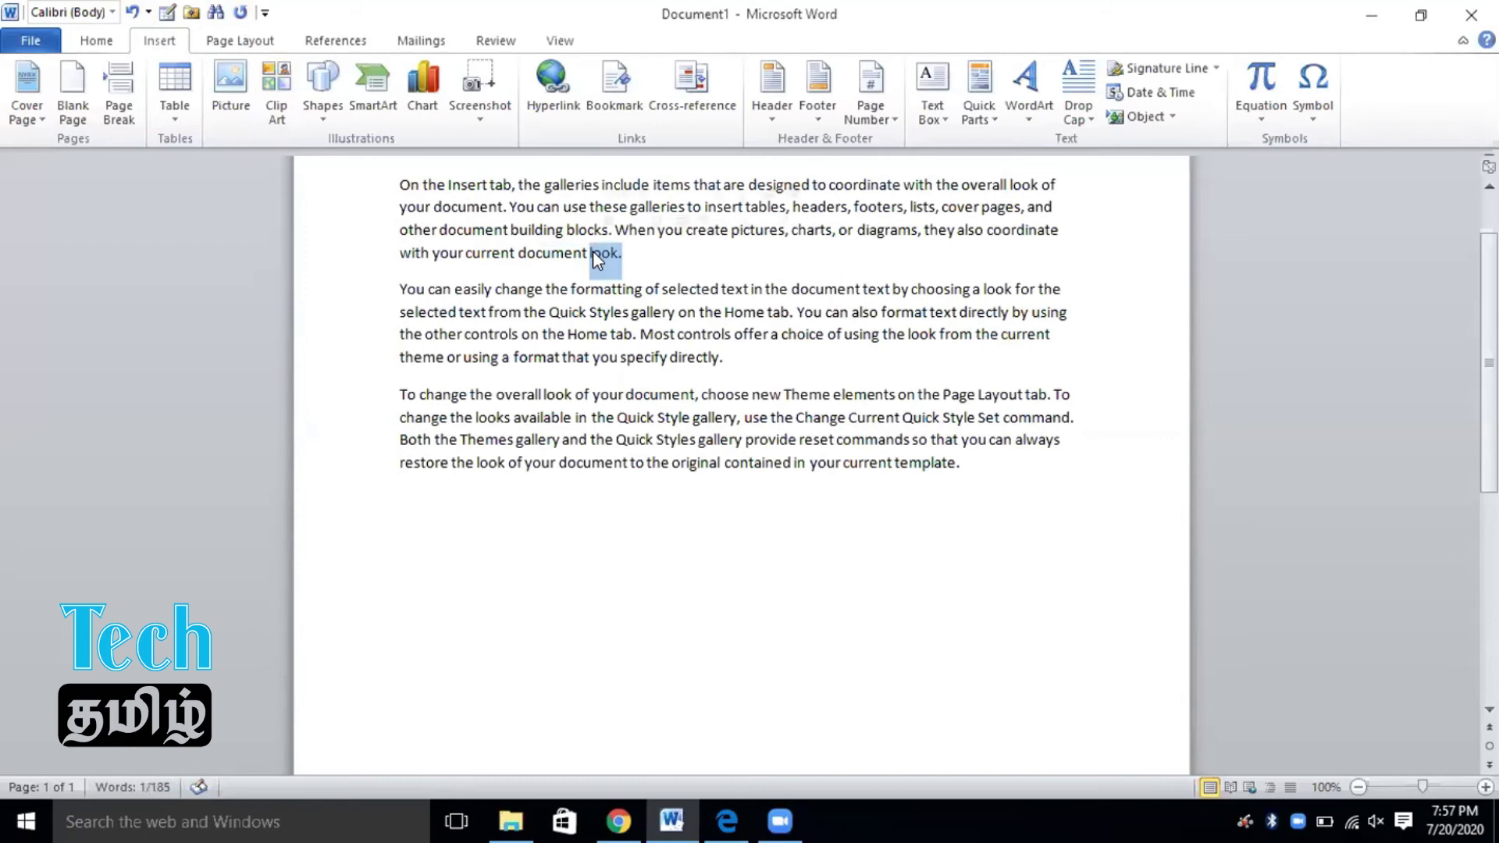
pyautogui.press('BackSpace')
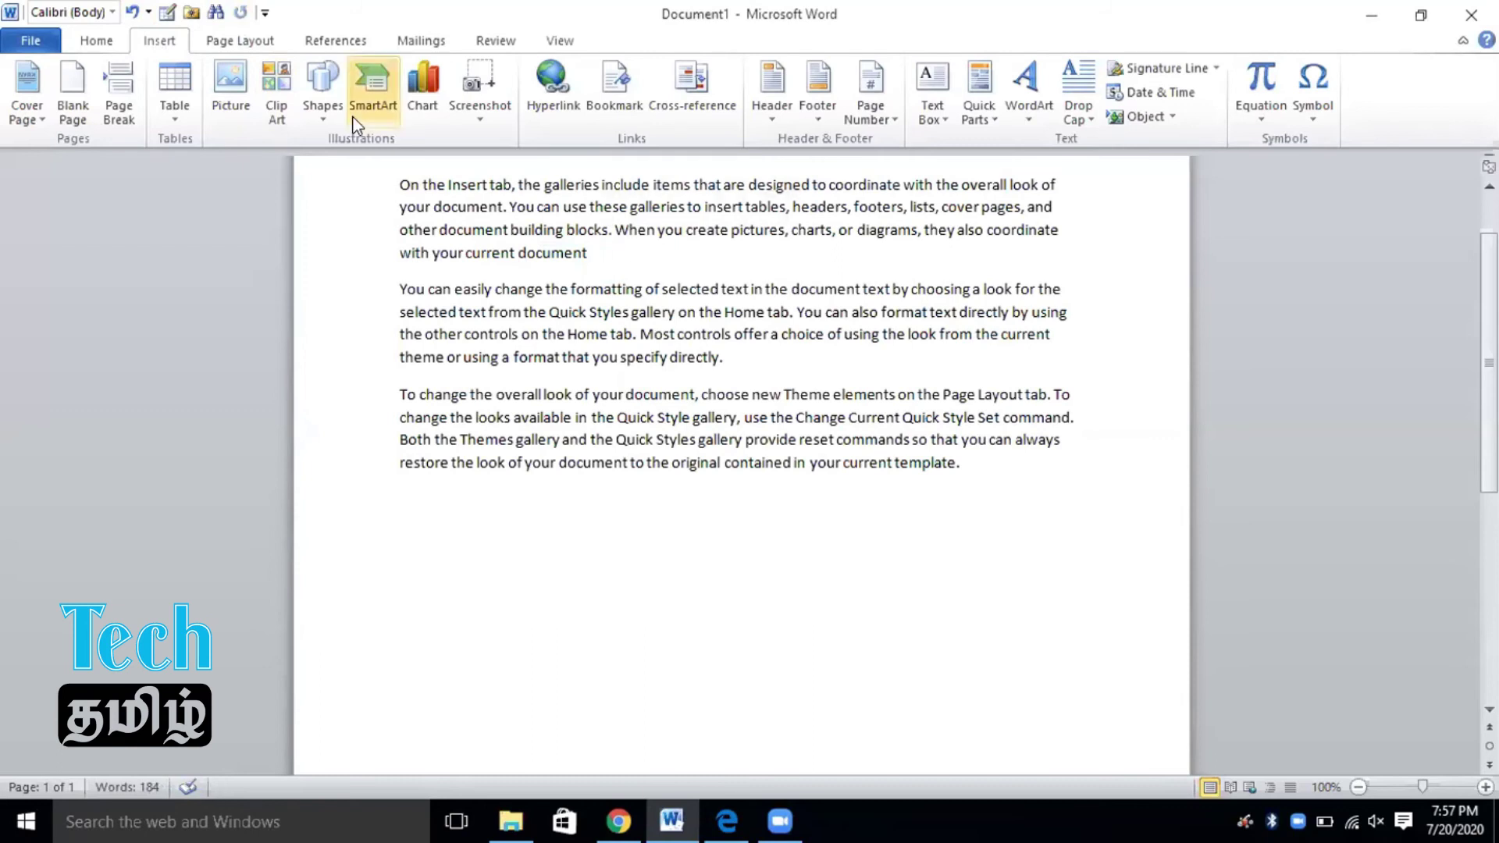
pyautogui.click(135, 13)
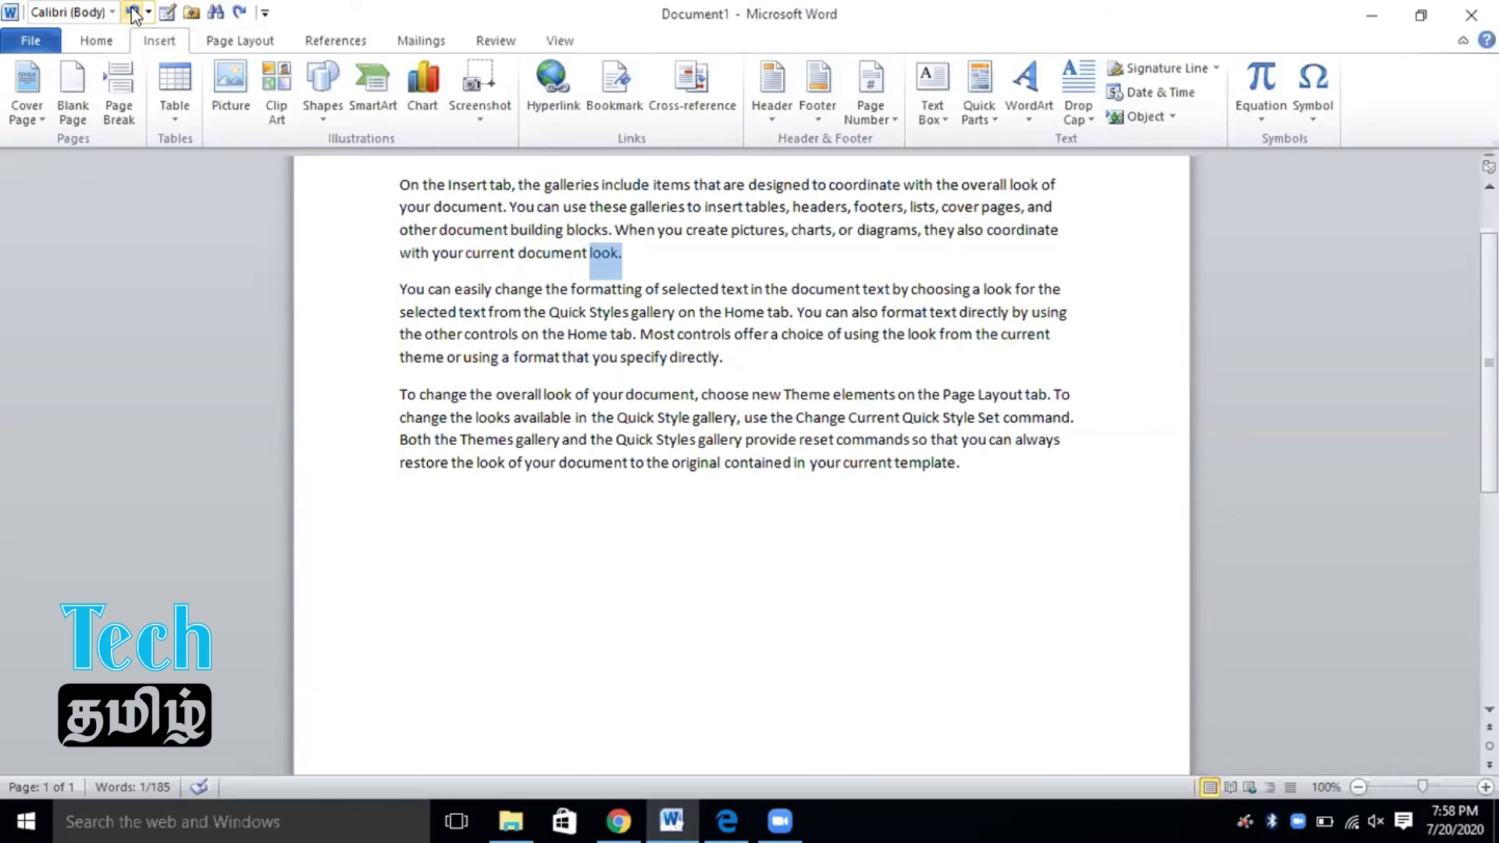
pyautogui.click(238, 13)
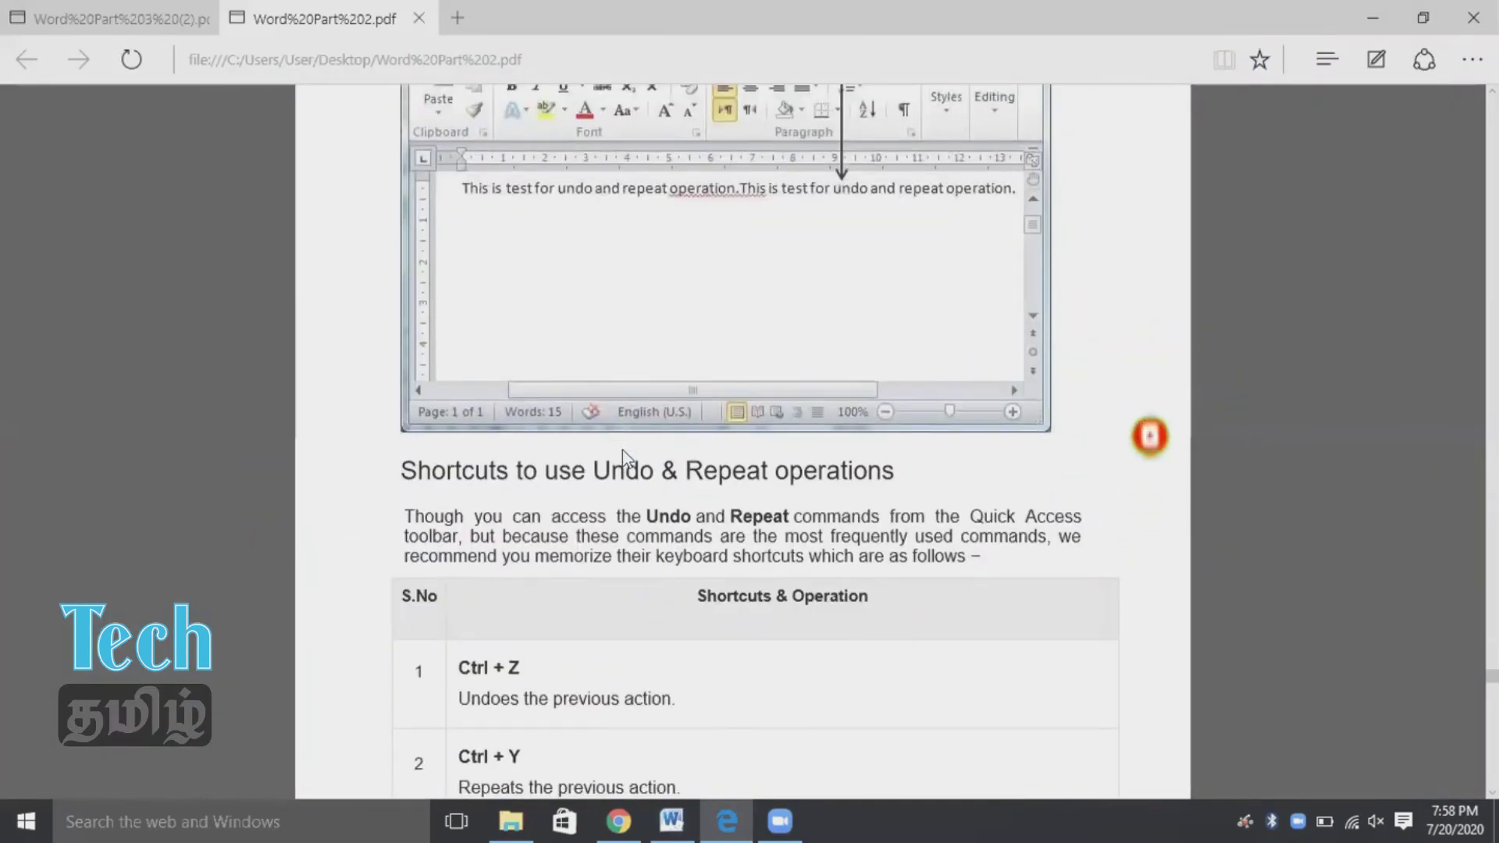
# Scroll the Word tutorial PDF in Edge to the Change the Font Type & Size section
pyautogui.scroll(5, 622, 450)
pyautogui.scroll(-10, 622, 450)
pyautogui.scroll(1, 621, 449)
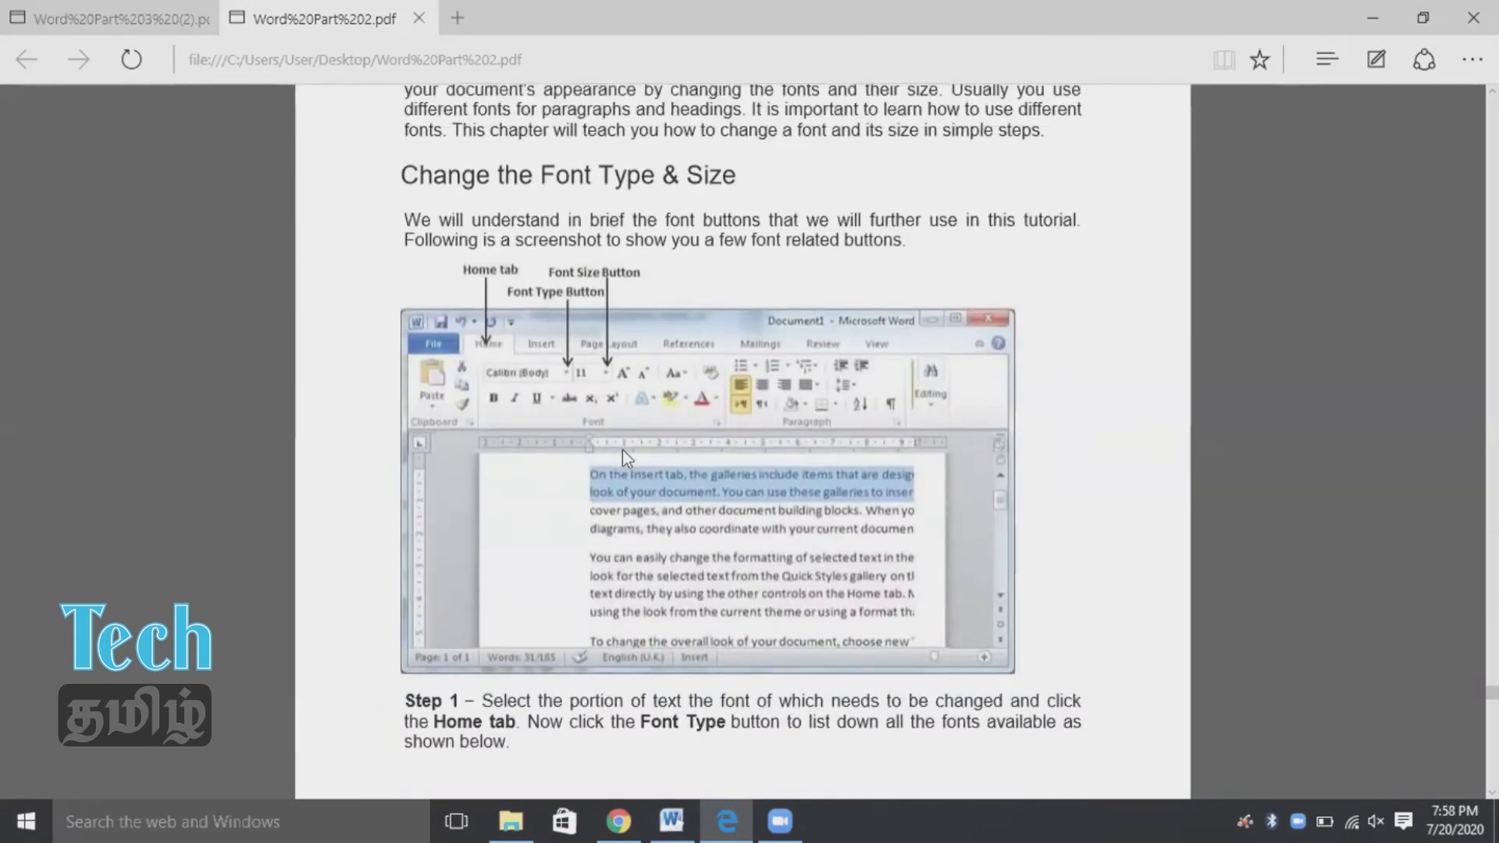